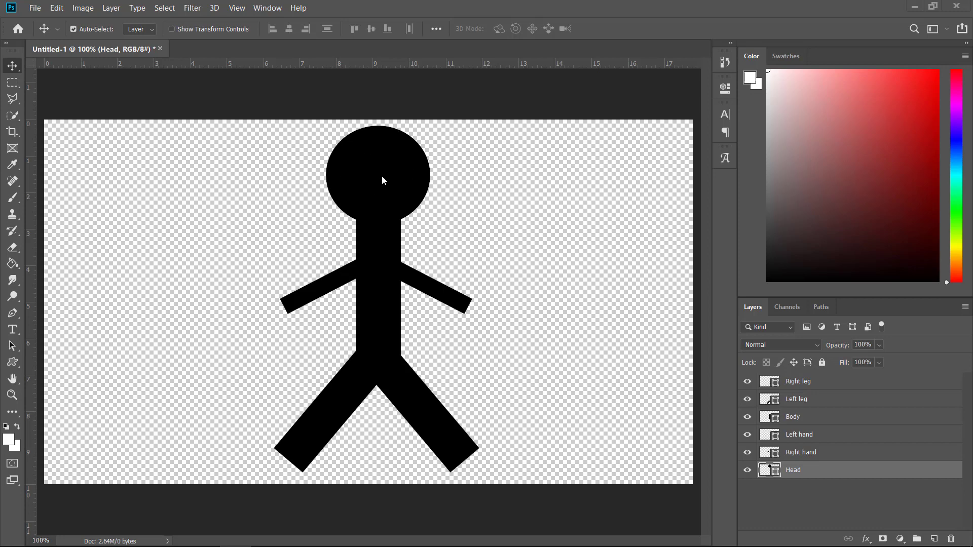
- Move the head circle to the upper left and join the body rectangle beneath it
mouse_move(397, 165)
left_mouse_down()
mouse_move(152, 172)
mouse_move(181, 175)
left_mouse_up()
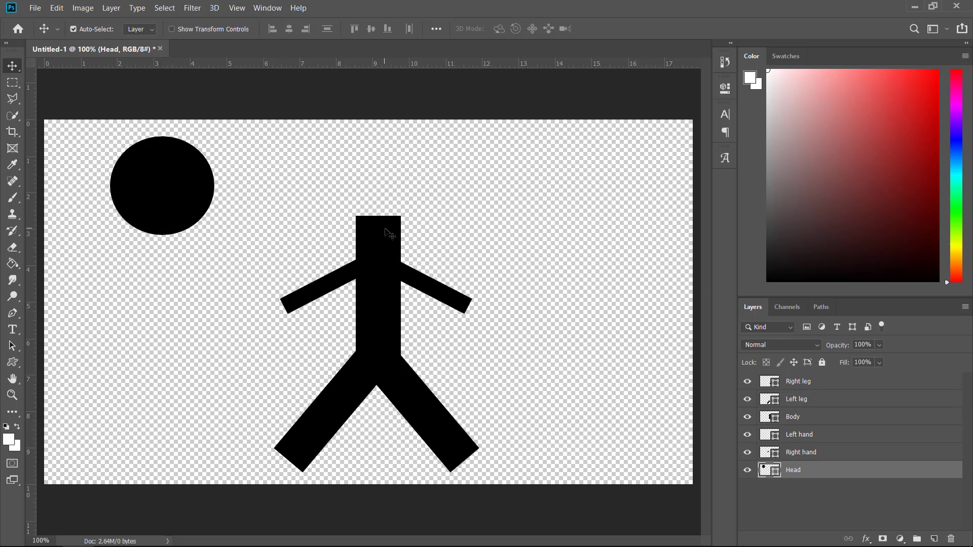
left_click_drag(386, 228, 178, 253)
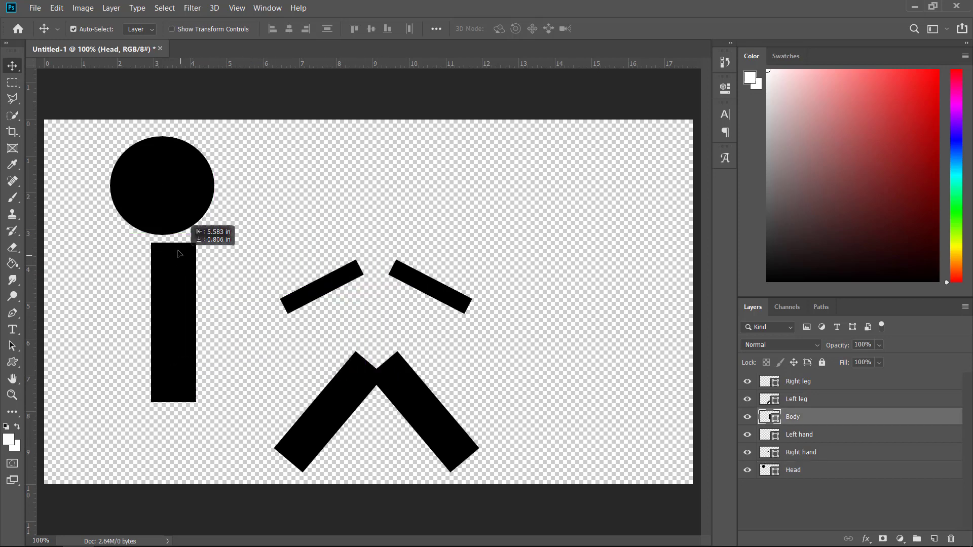
left_click_drag(179, 254, 167, 234)
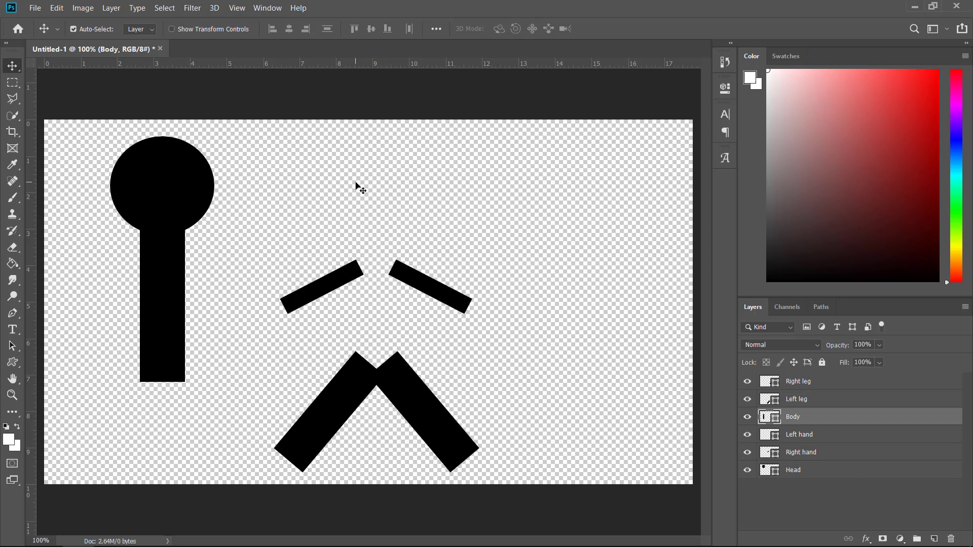
- Link the Head and Body layers, then drag the pair to check they move together
left_click(803, 477)
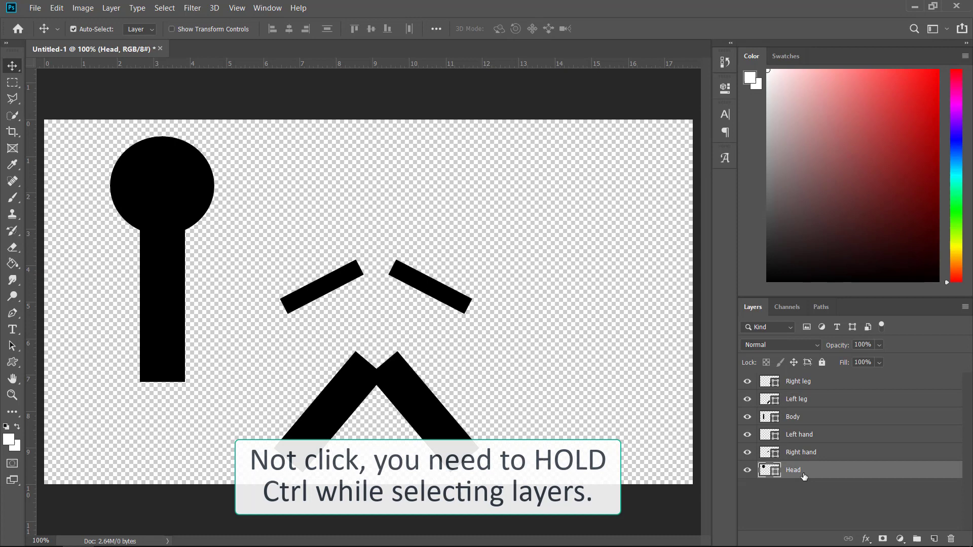
left_click(816, 419, "ctrl")
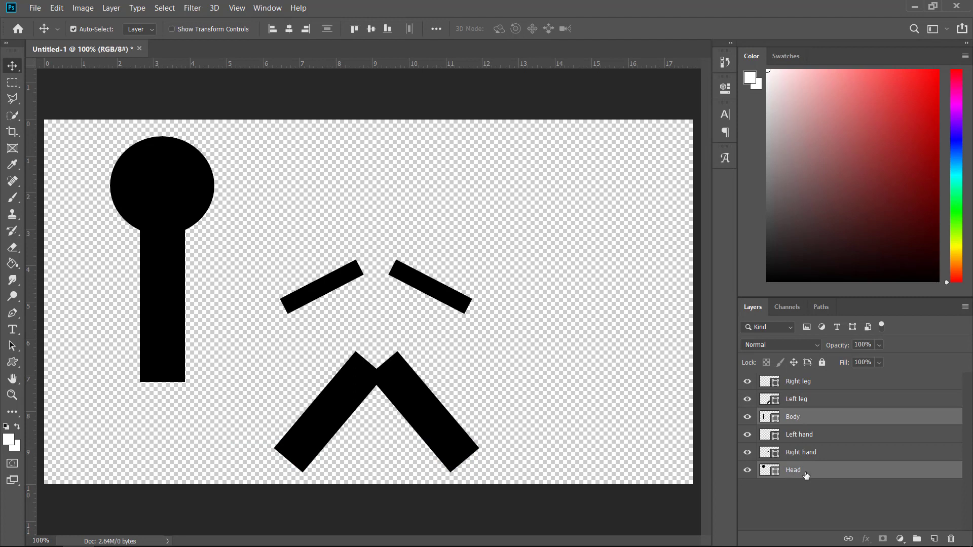
left_click(848, 540)
left_click_drag(170, 265, 339, 332)
left_click_drag(221, 276, 167, 271)
- Add a Color Overlay of 000000 black to the Body layer's style
double_click(881, 418)
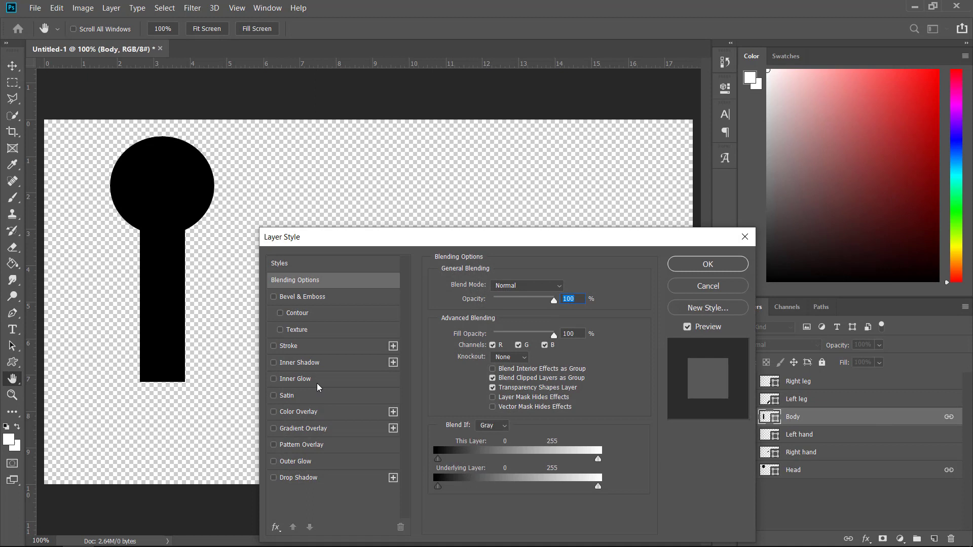
left_click(302, 411)
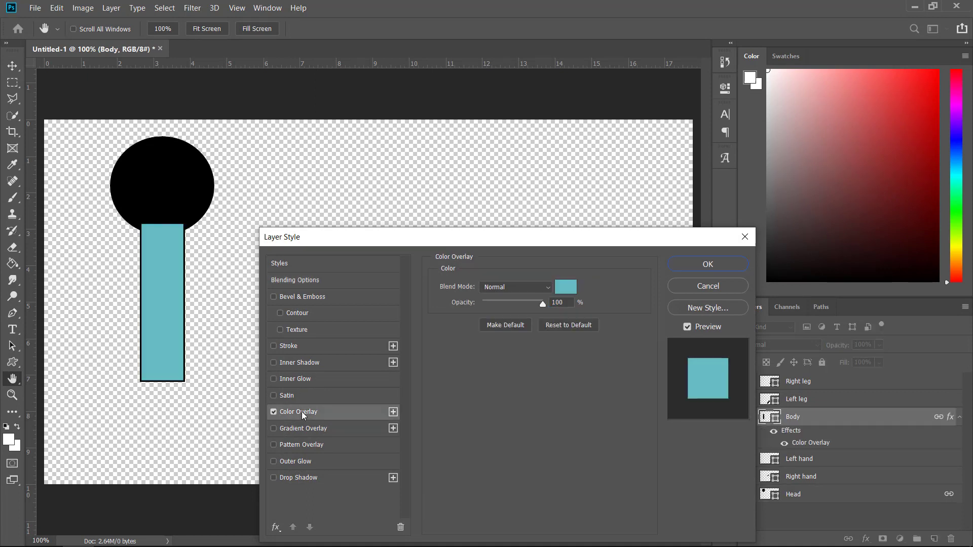
left_click(567, 287)
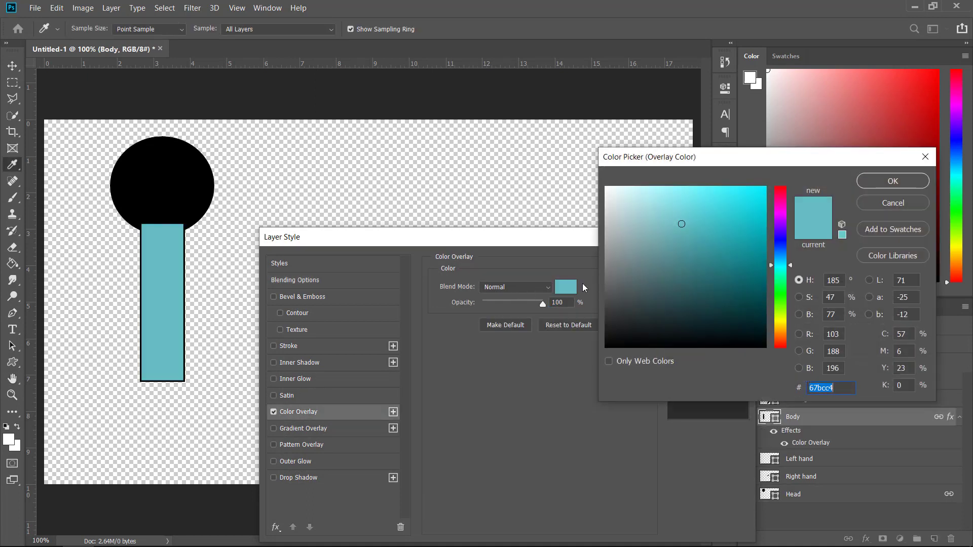
left_click(580, 125)
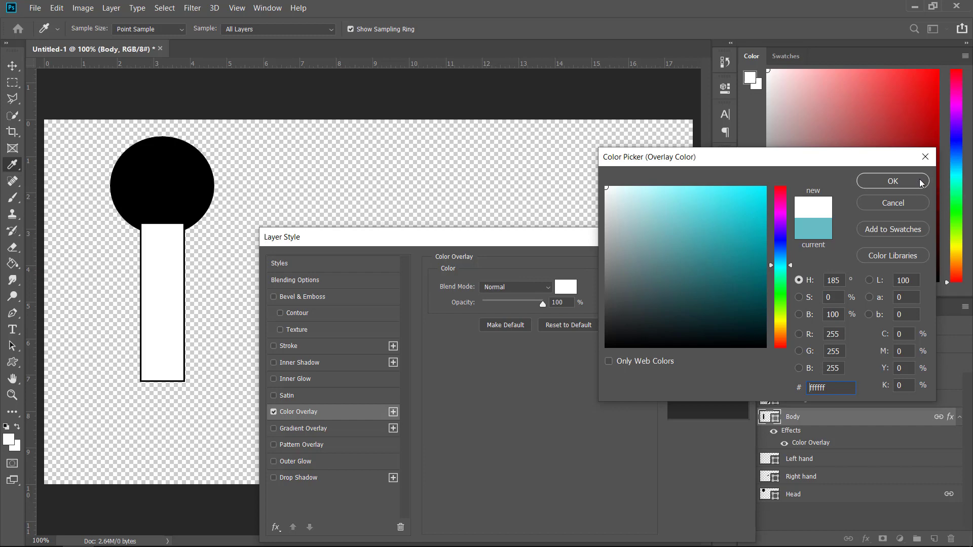
left_click(921, 184)
left_click(565, 287)
type("000000")
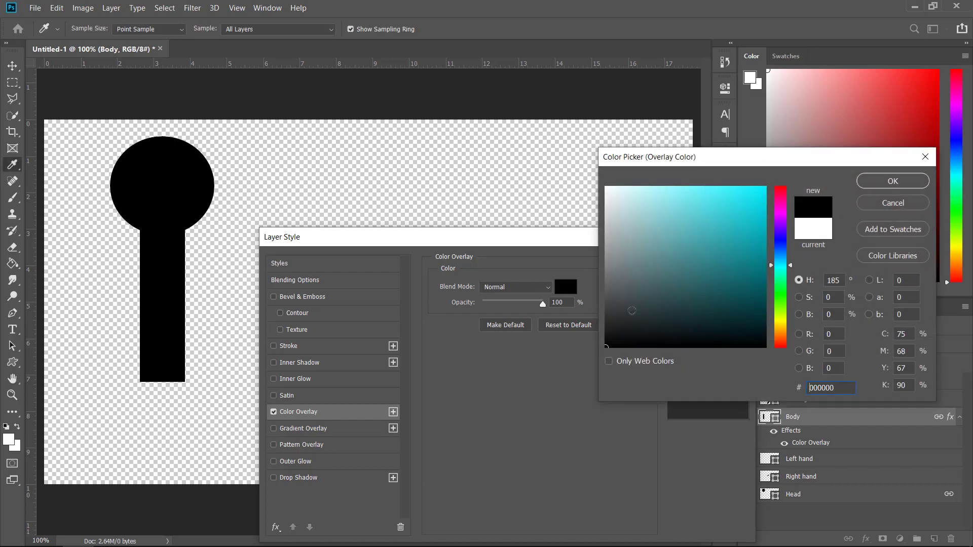
left_click(890, 184)
left_click(729, 266)
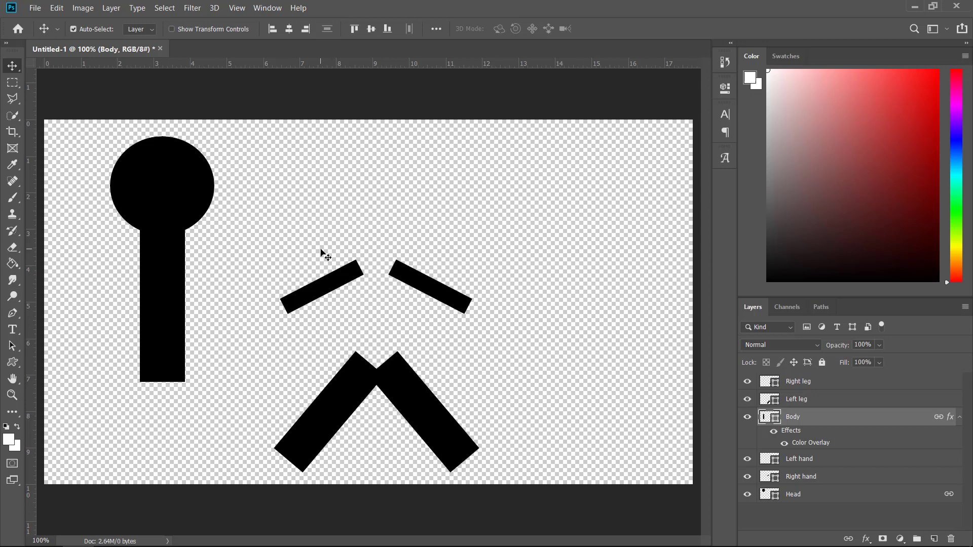
- Undo the Body overlay, layer link and moves, reassembling the stick figure at centre
key("ctrl")
key("ctrl+z")
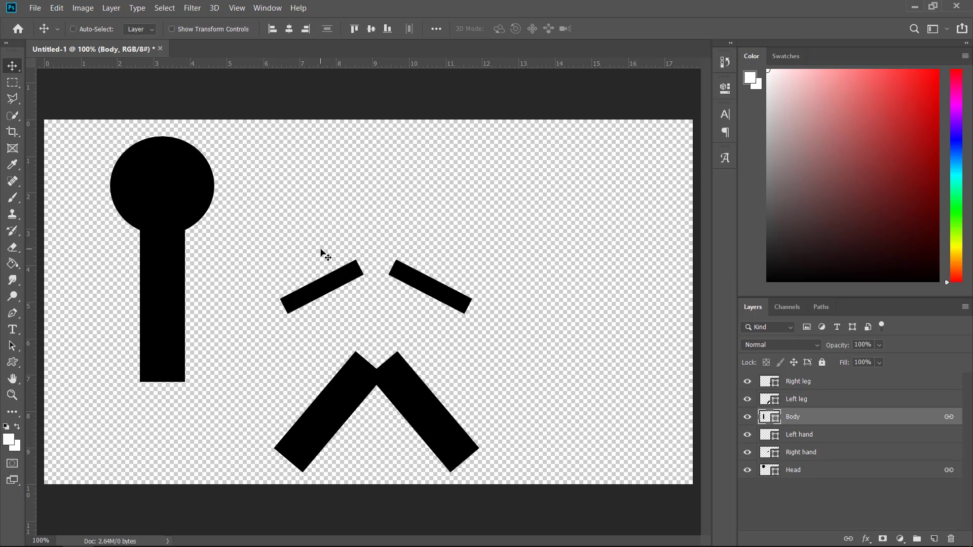
key("ctrl+z")
key("ctrl+z")
key("ctrl+z")
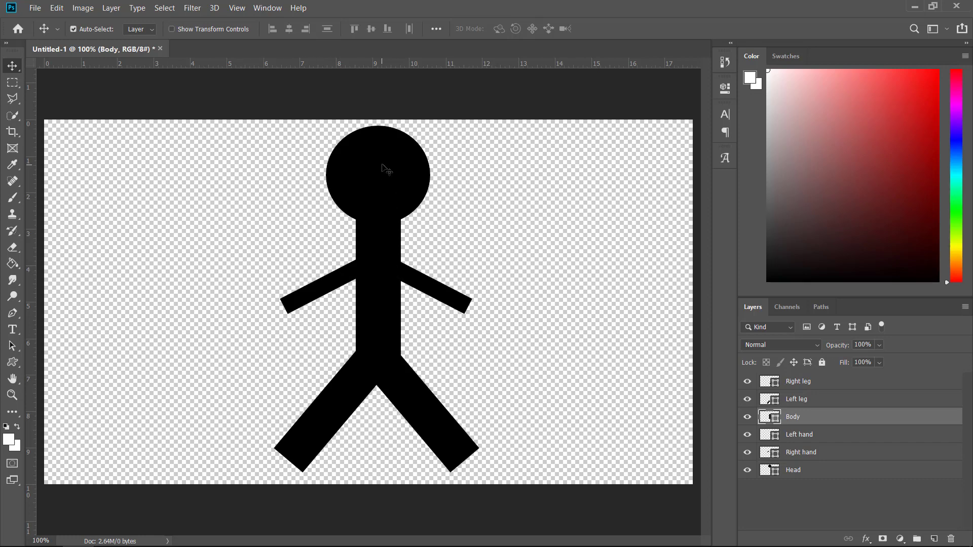
- Move the head upper left, rejoin the body under it, and select Head with Body
left_click_drag(385, 171, 160, 180)
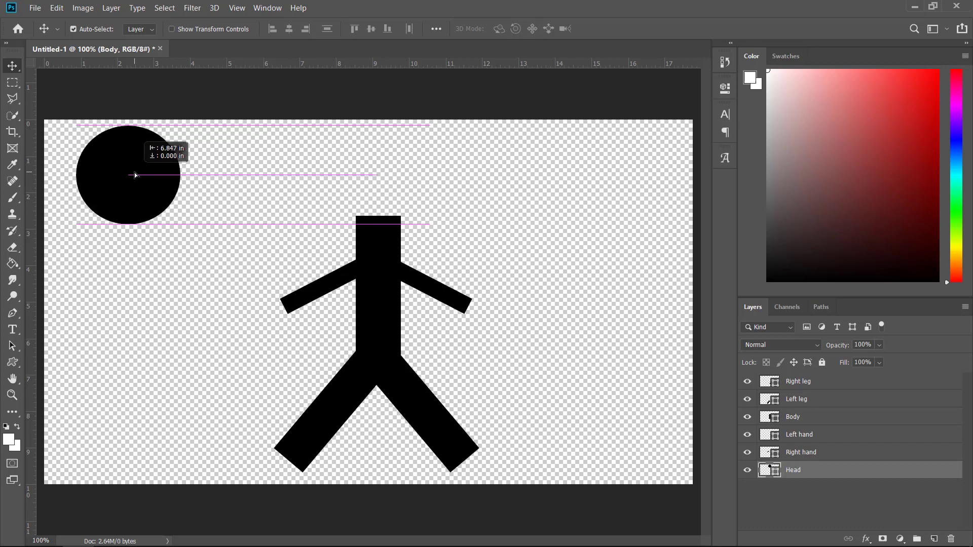
left_click_drag(385, 239, 153, 236)
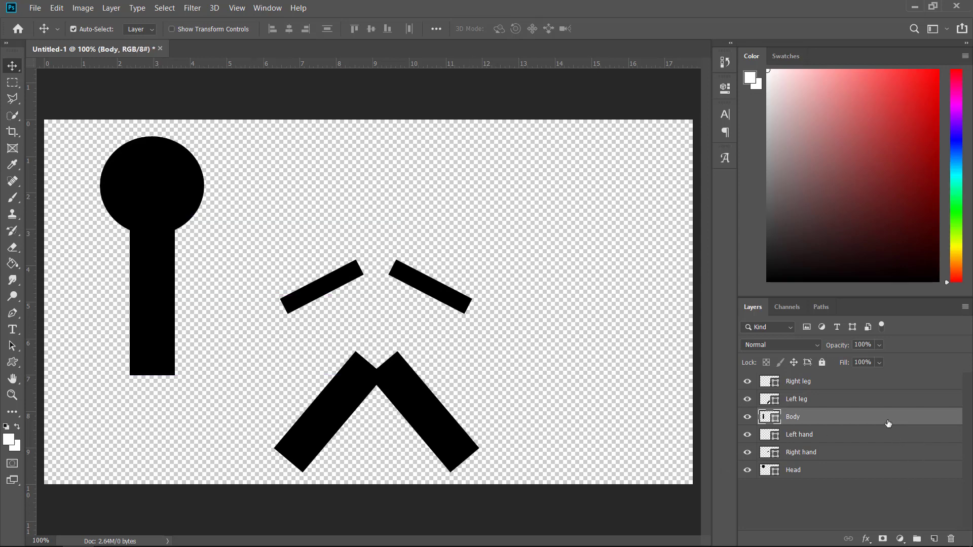
key("ctrl")
left_click(798, 469, "ctrl")
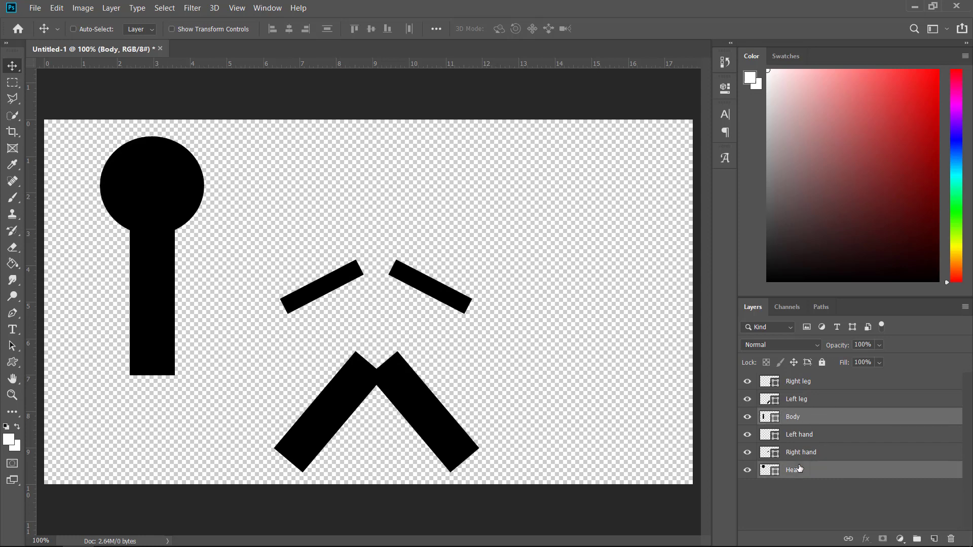
- Apply Merge Shapes from the Layers context menu to combine Head and Body
right_click(832, 474)
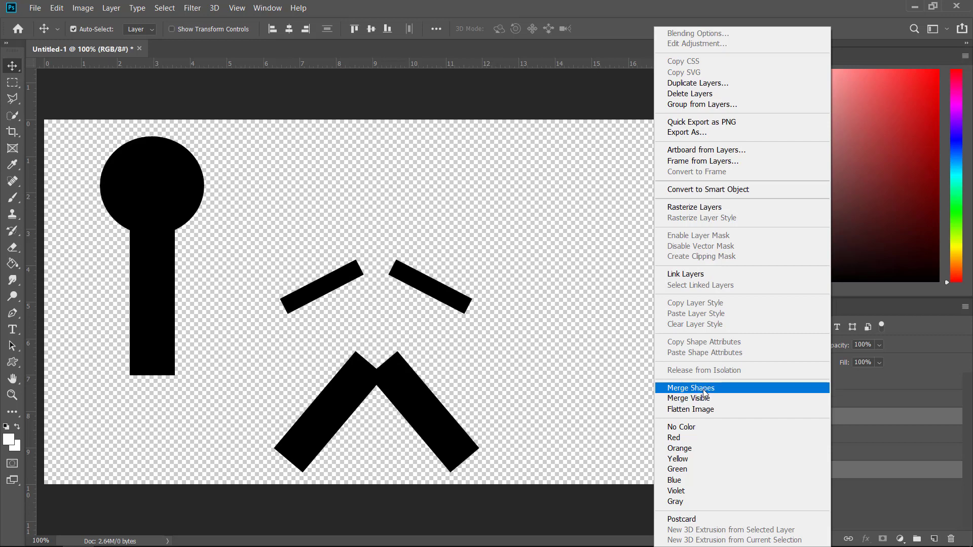
left_click(811, 415)
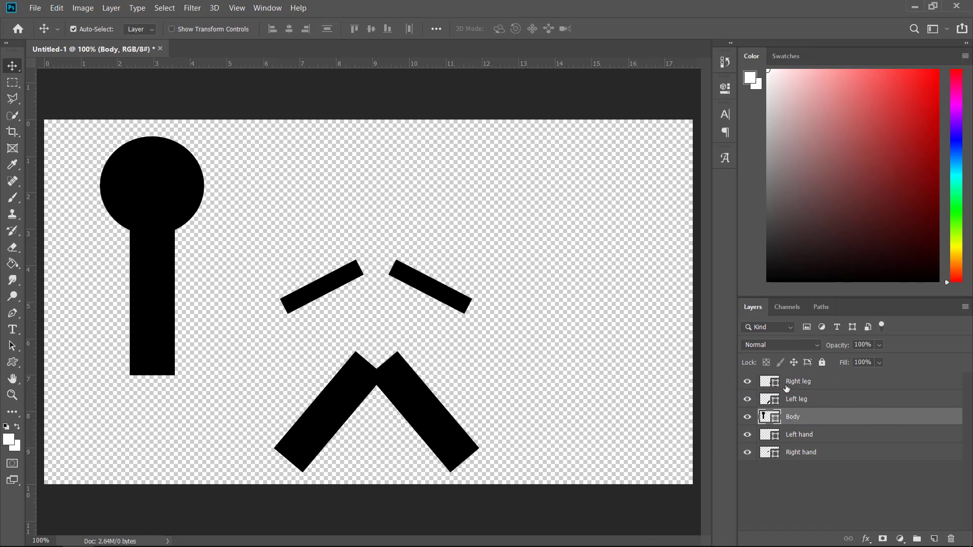
- Give the merged Body layer a white ffffff Color Overlay
double_click(853, 422)
mouse_move(418, 234)
left_mouse_down()
mouse_move(568, 188)
mouse_move(579, 108)
left_mouse_up()
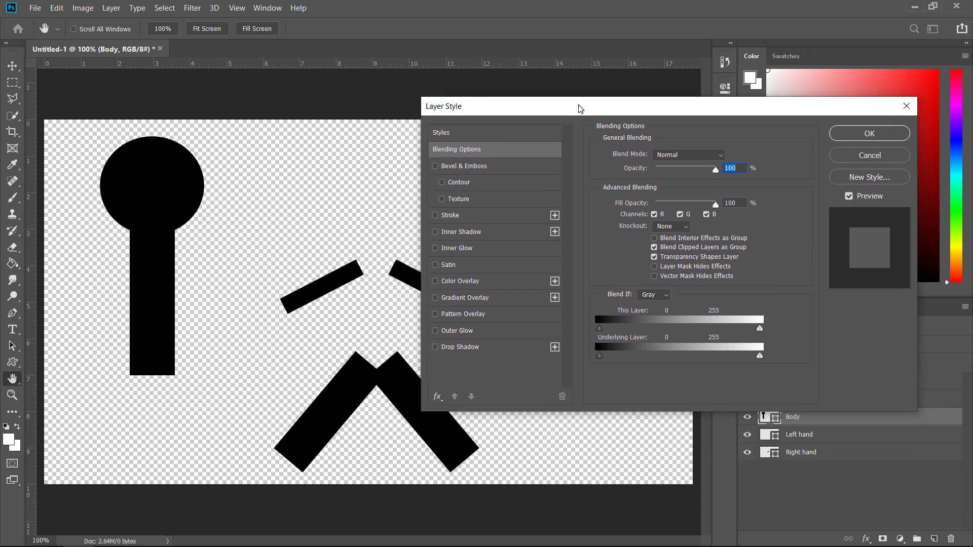
left_click(450, 286)
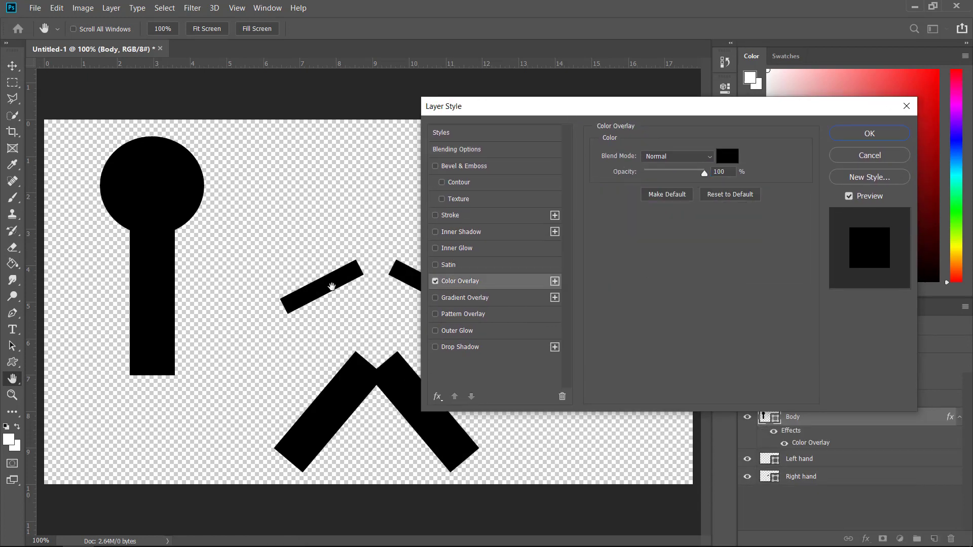
left_click(728, 160)
type("ffffff")
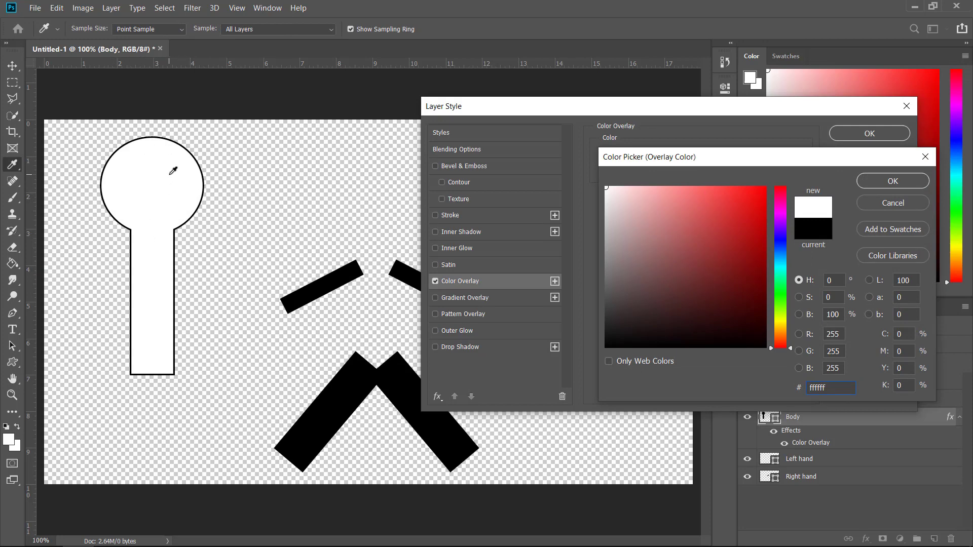
left_click(892, 183)
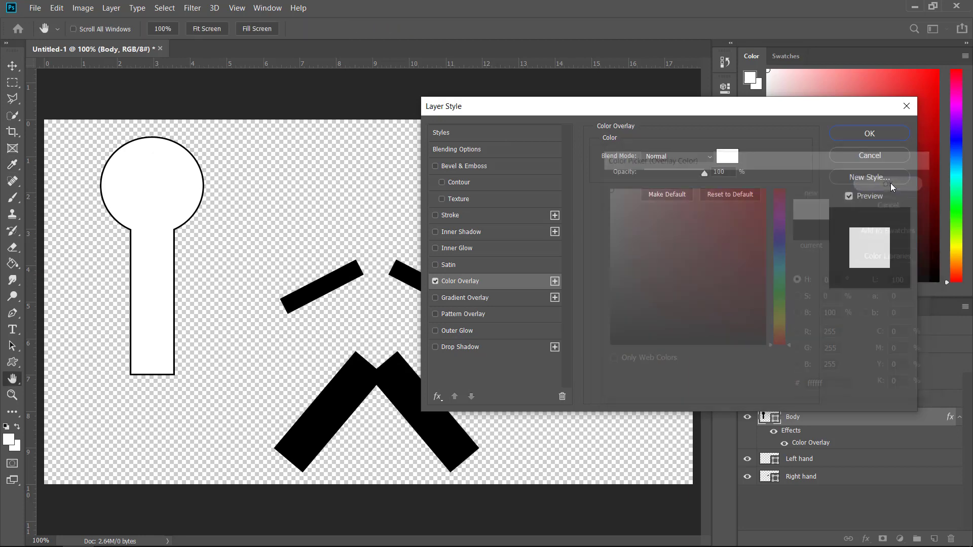
left_click(867, 136)
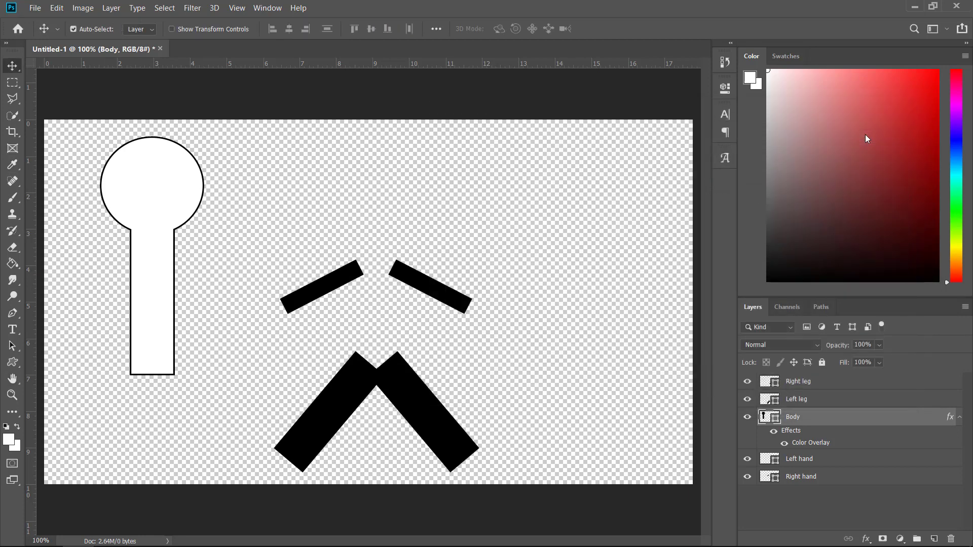